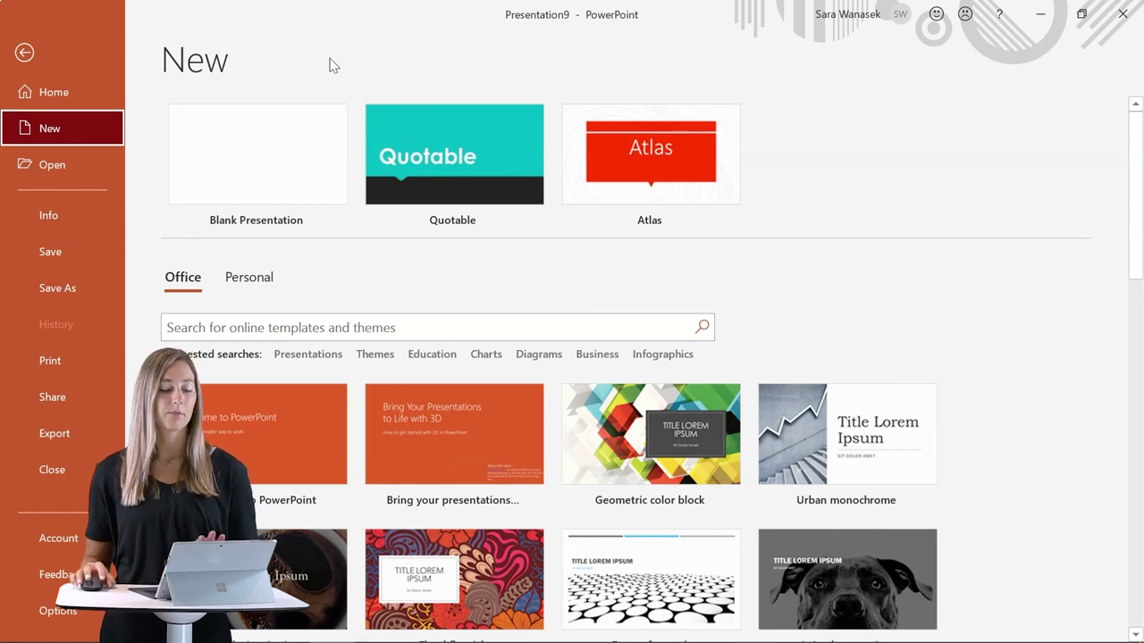
Create a blank presentation and insert a ClassPoint Multiple Choice quiz on its slide.
click(247, 150)
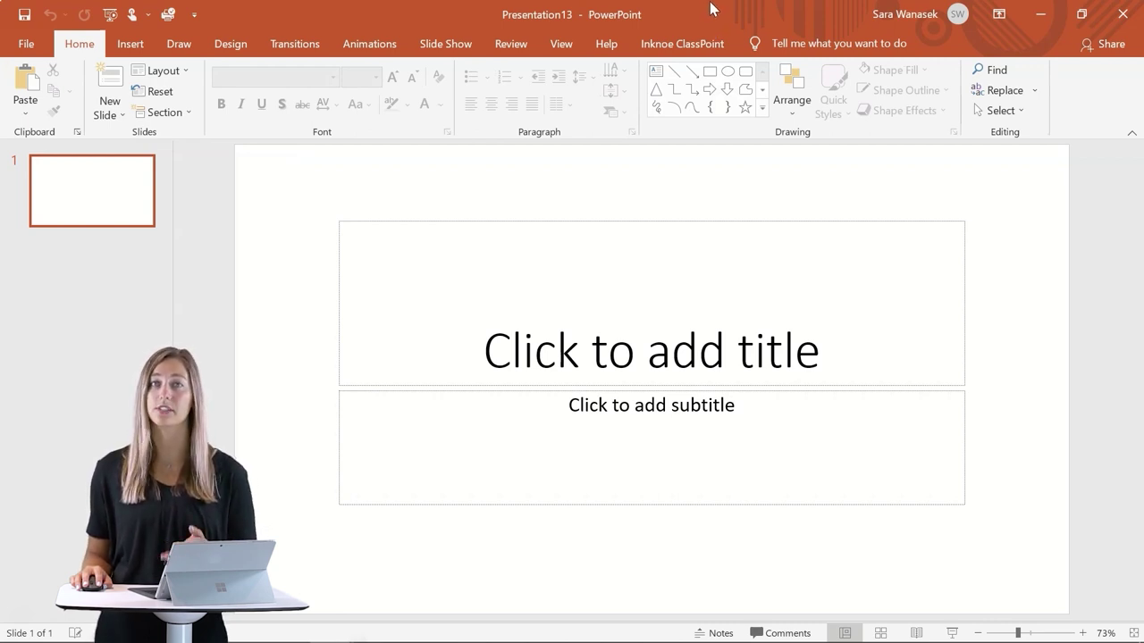
click(682, 47)
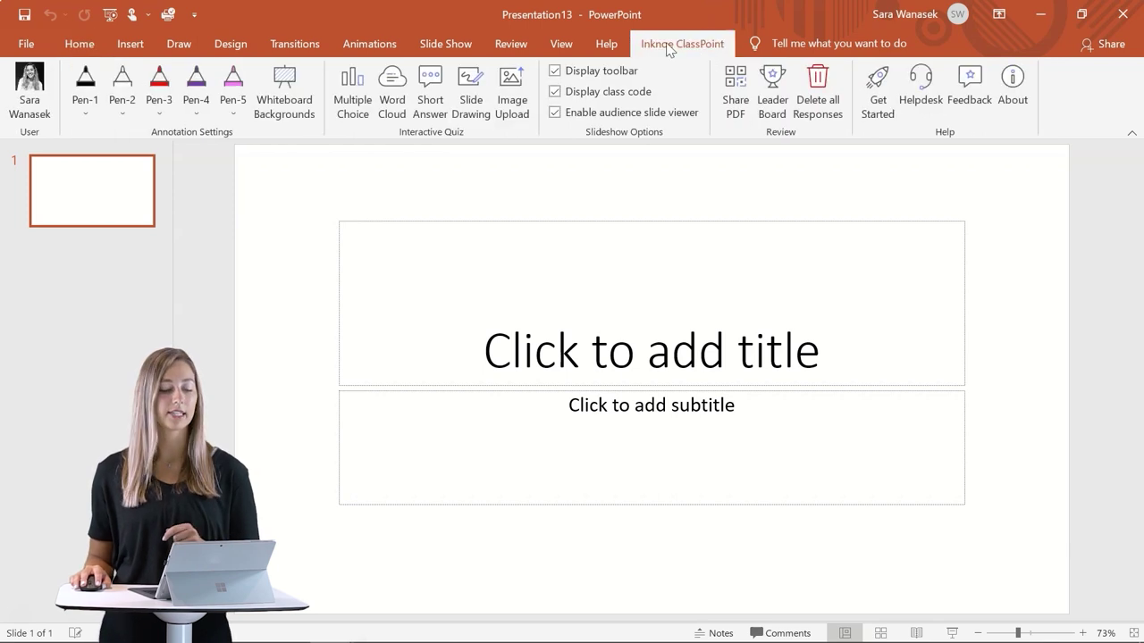
click(355, 106)
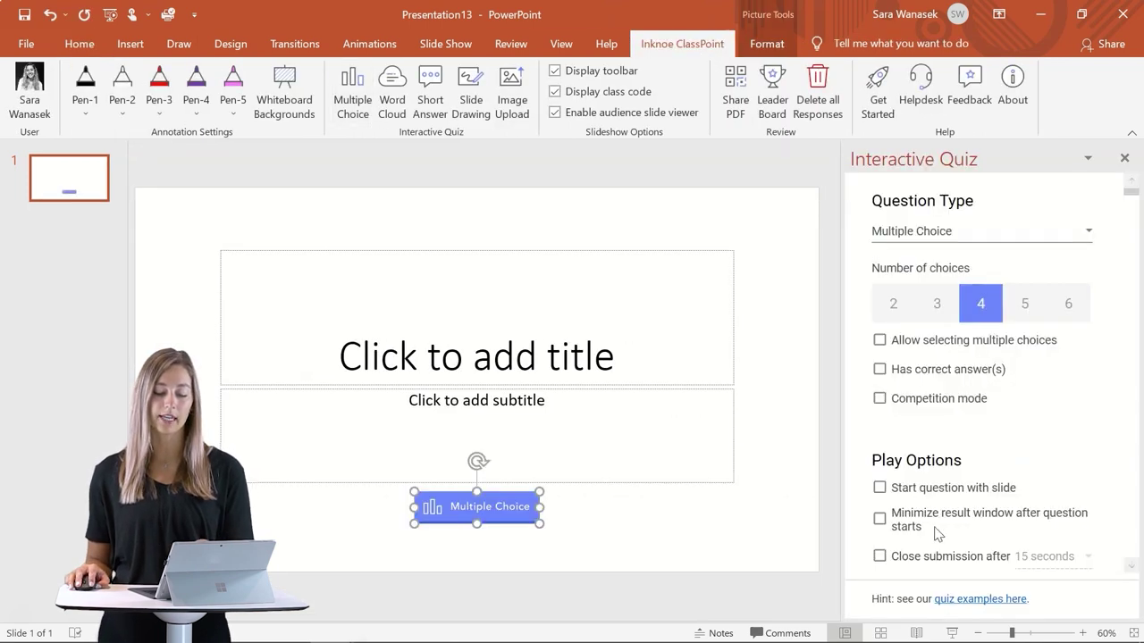
Open the ClassPoint Quiz Examples deck from the quiz pane's link.
click(997, 614)
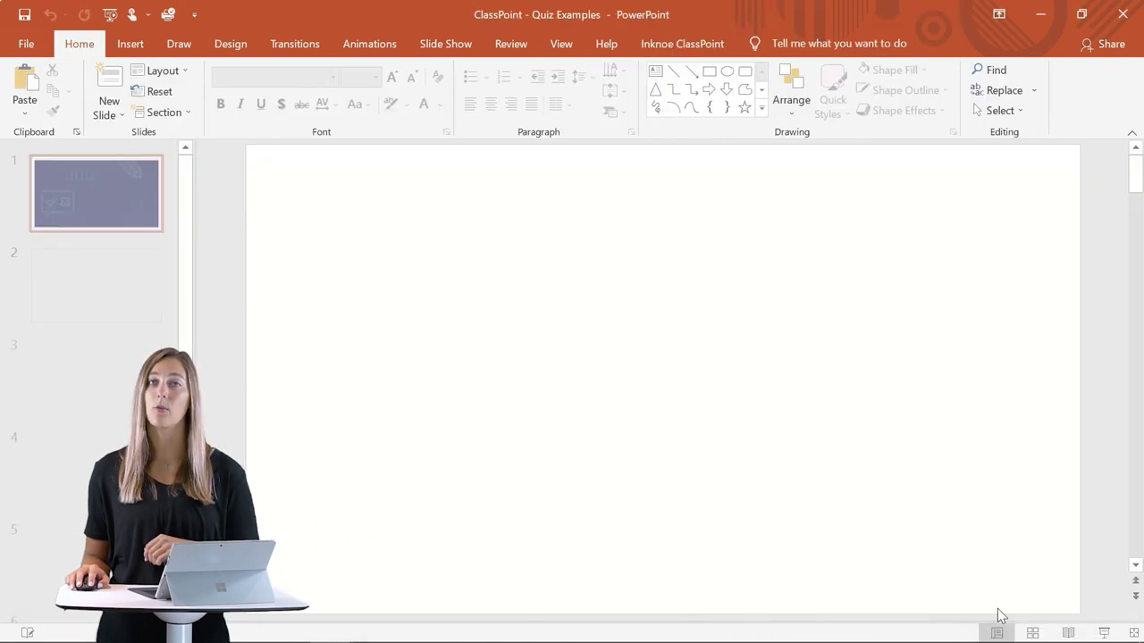
scroll(152, 323, down, 5)
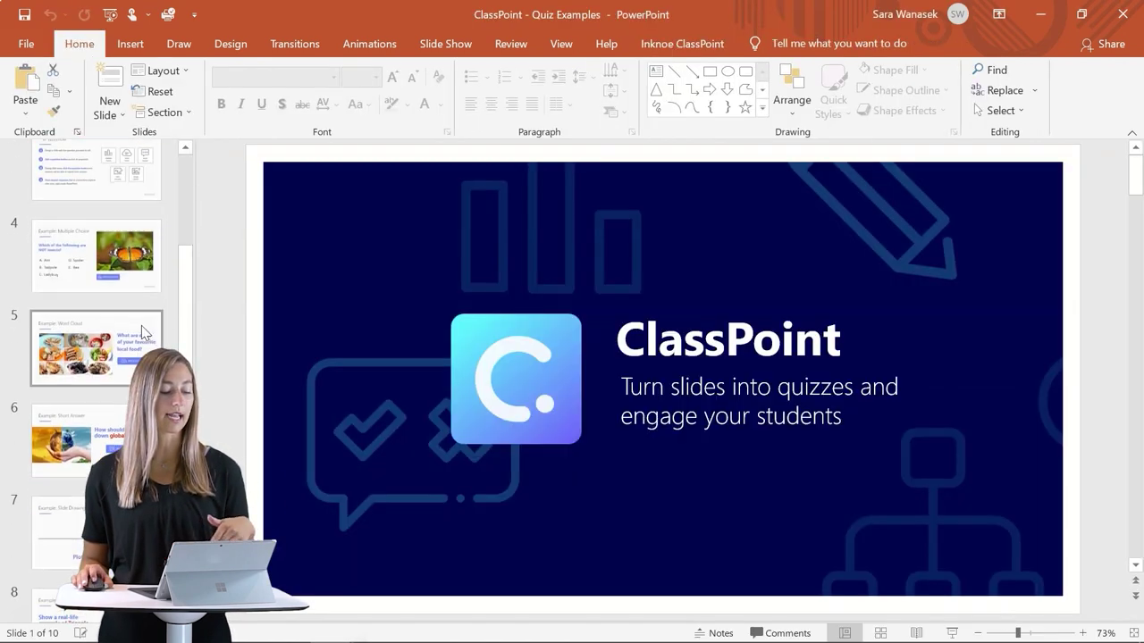
scroll(152, 324, up, 5)
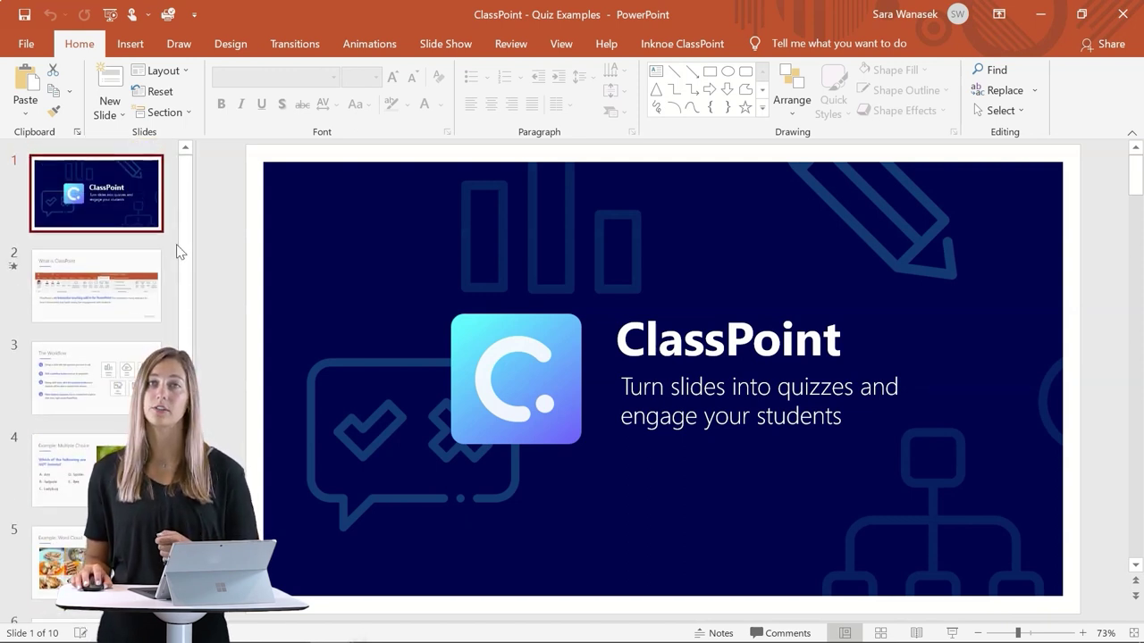
Set the slide show type to 'Browsed by an individual (window)'.
click(449, 44)
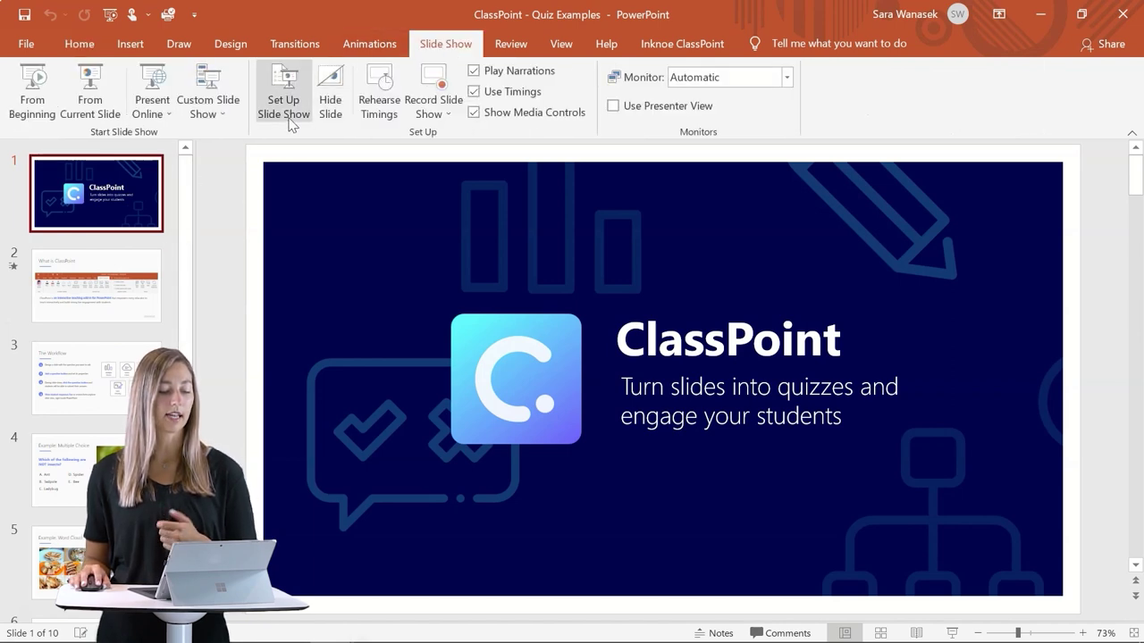
click(291, 109)
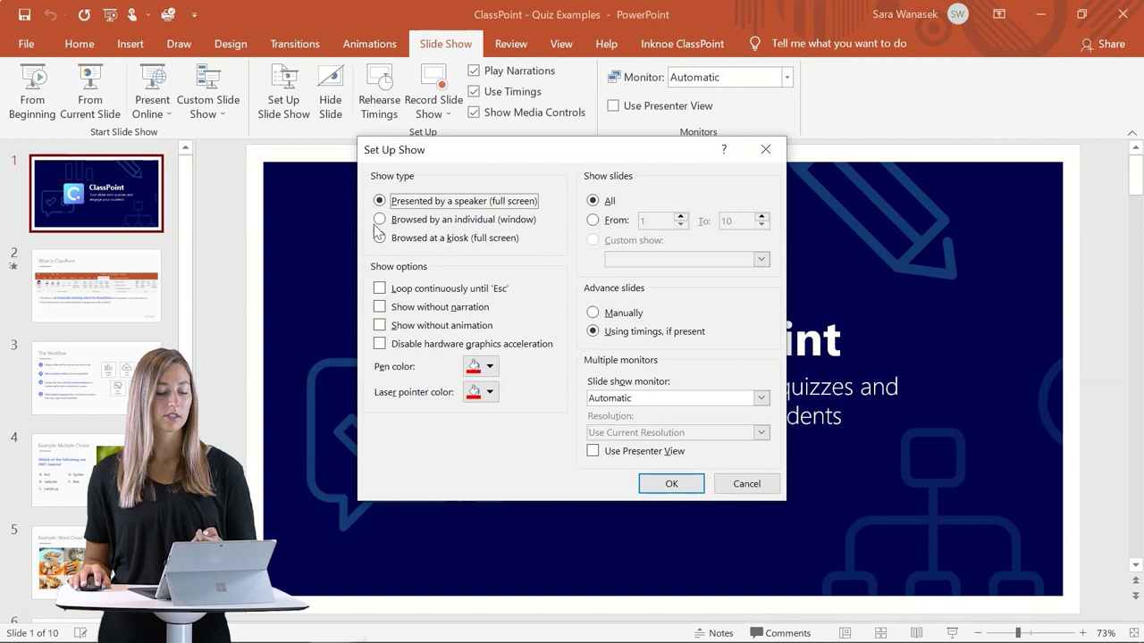
click(381, 219)
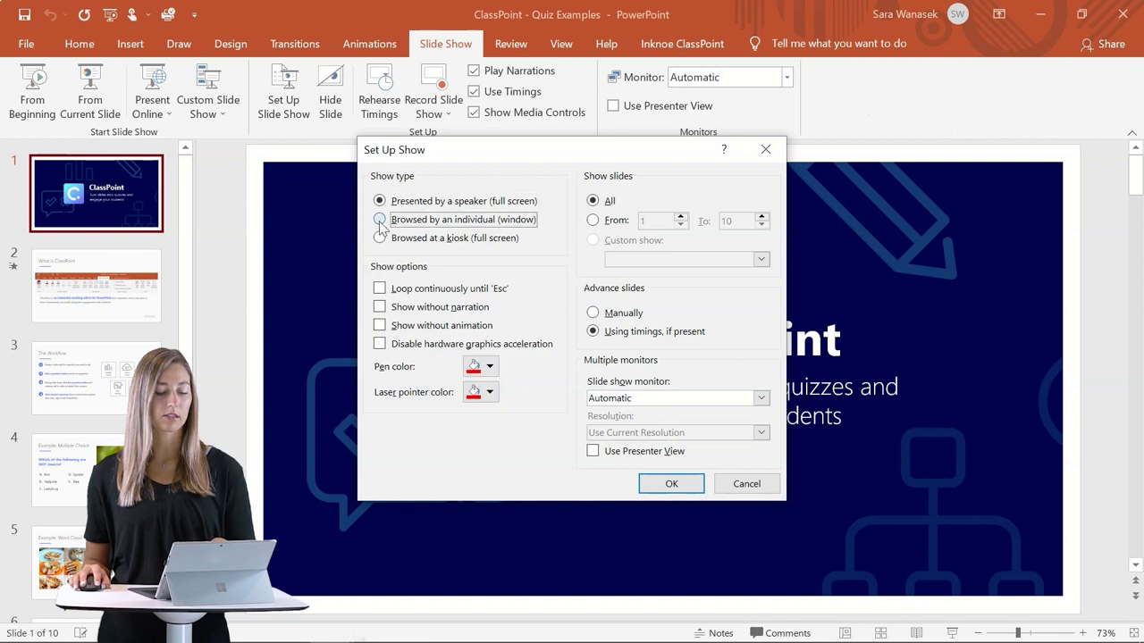
click(671, 484)
Start the windowed slide show, then restore it to a smaller window moved up and left.
click(955, 631)
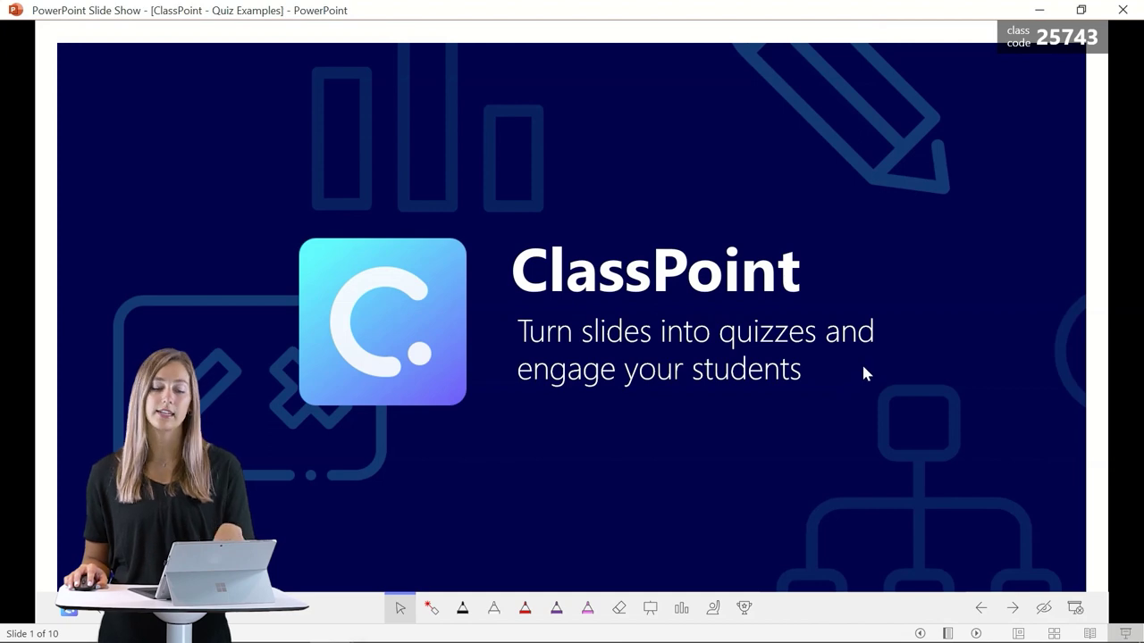
click(1082, 9)
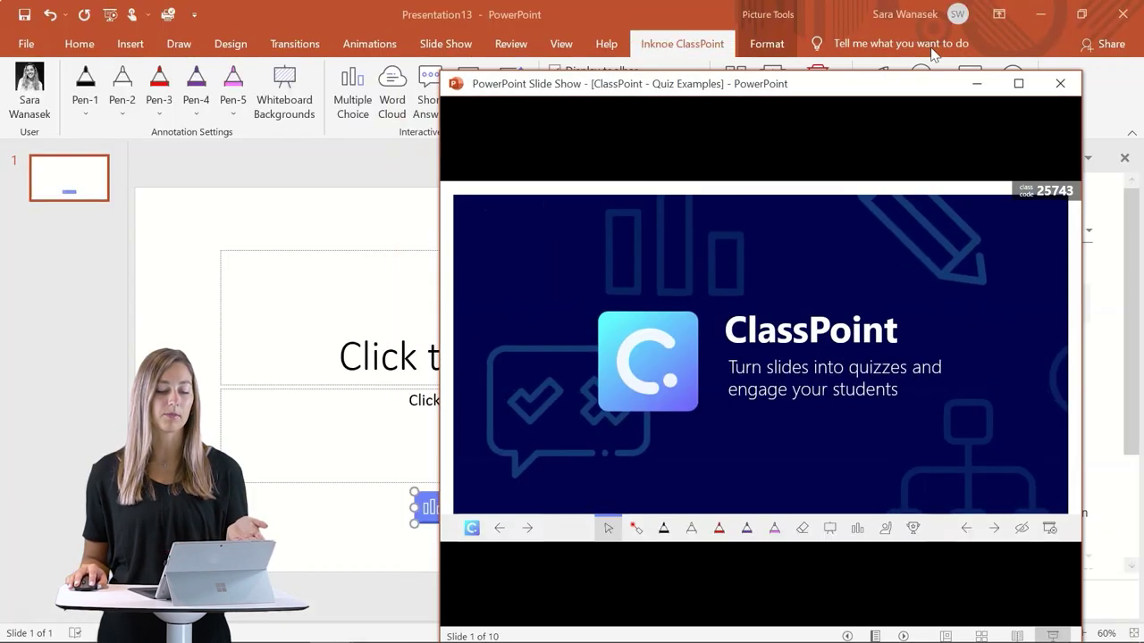
drag(758, 83, 587, 33)
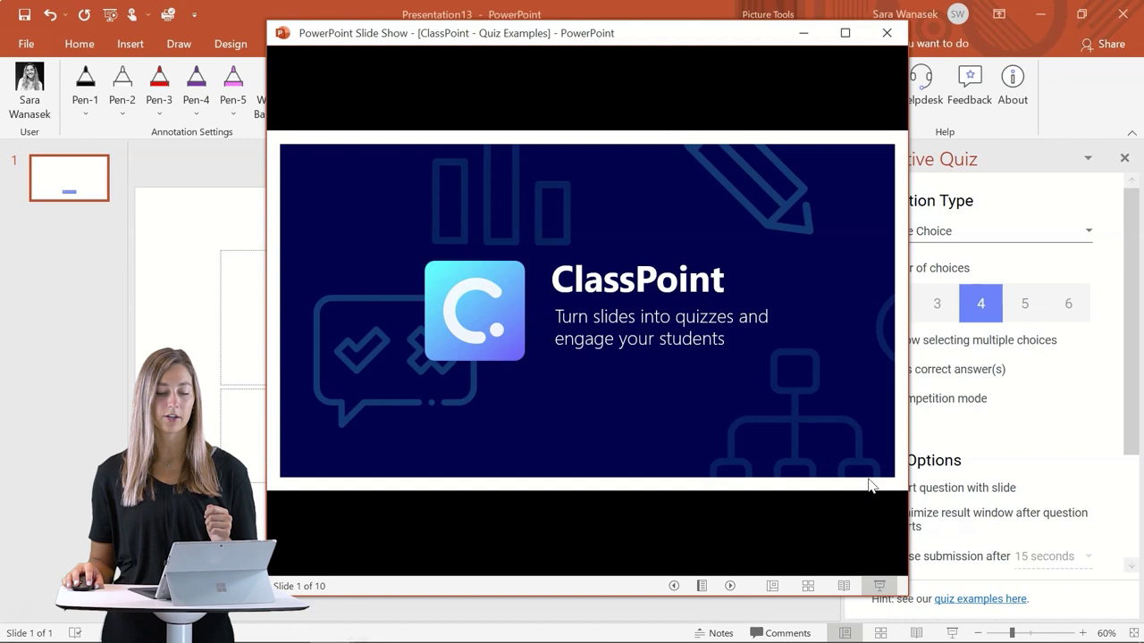
click(875, 477)
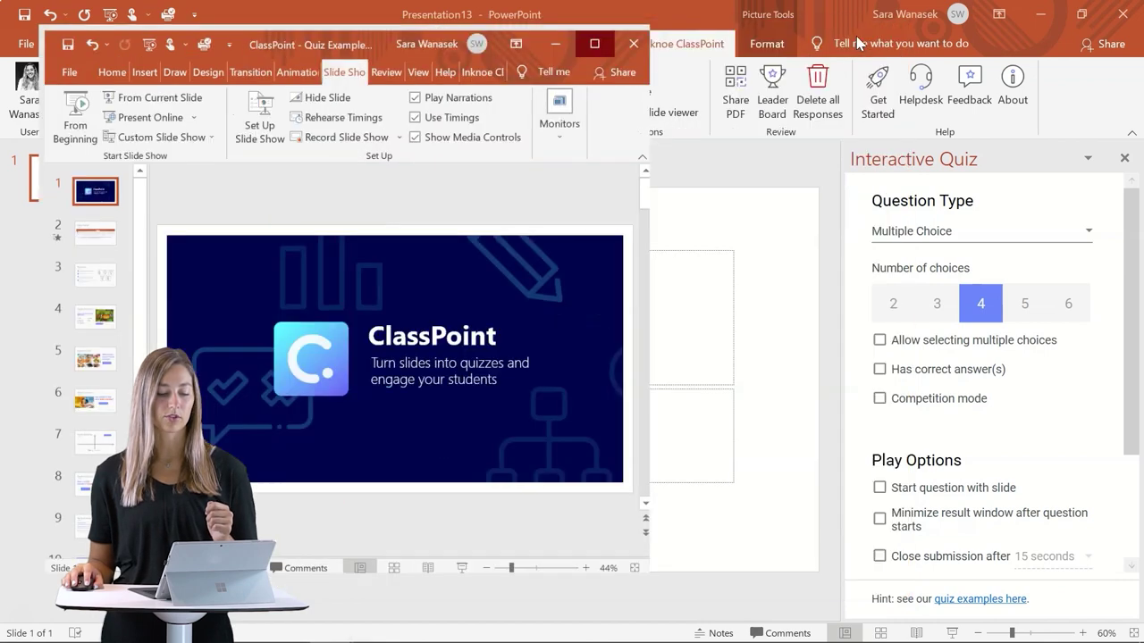
click(855, 35)
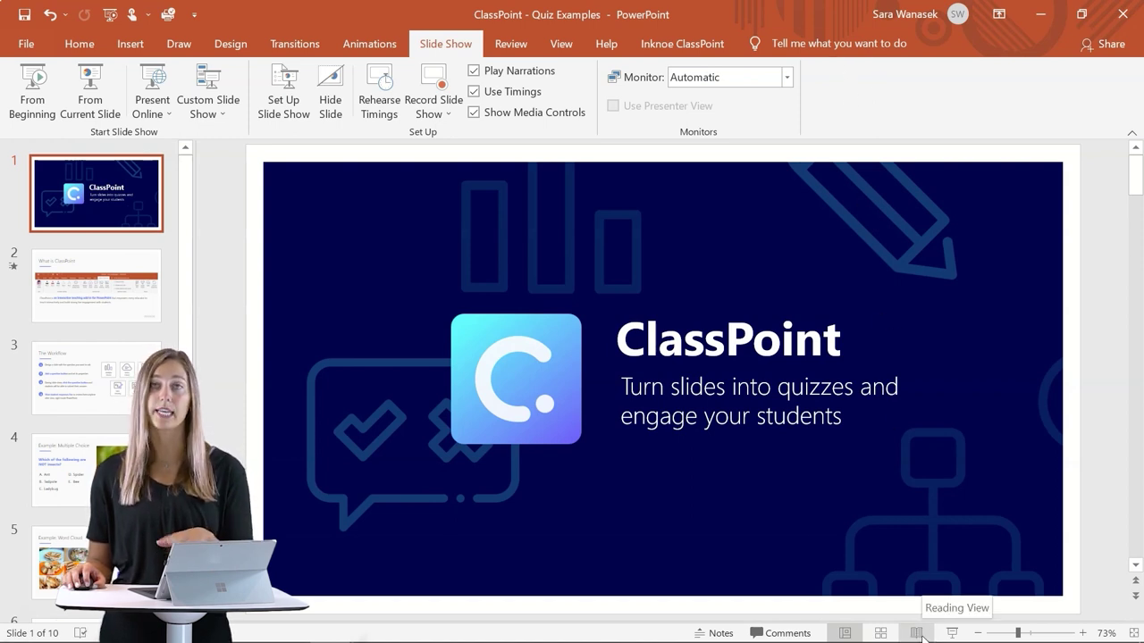
click(918, 632)
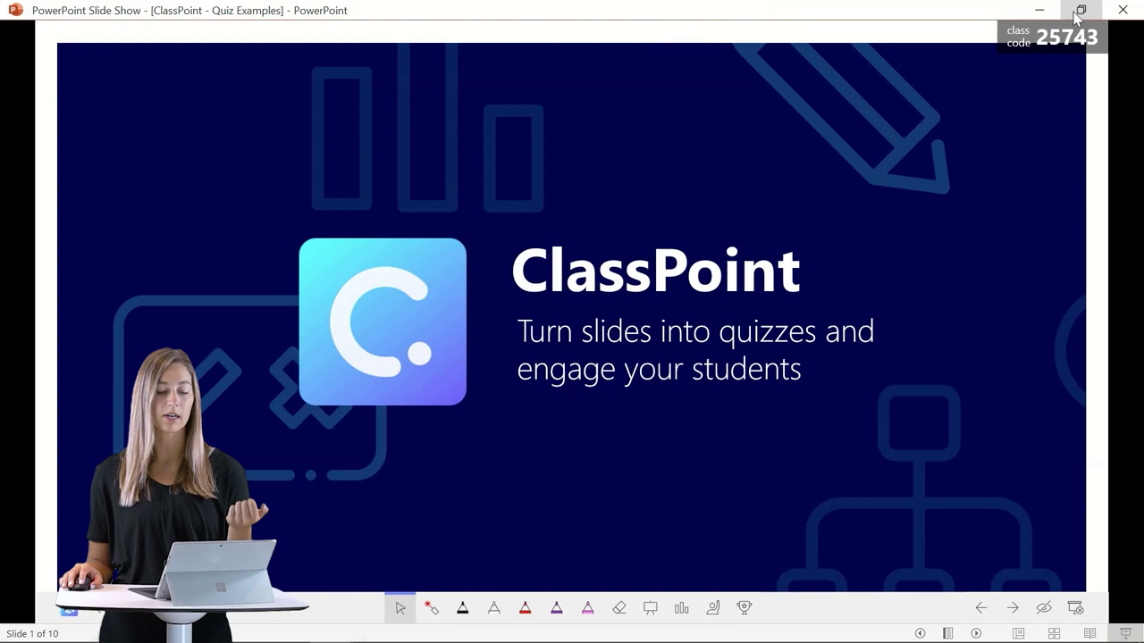
click(1080, 9)
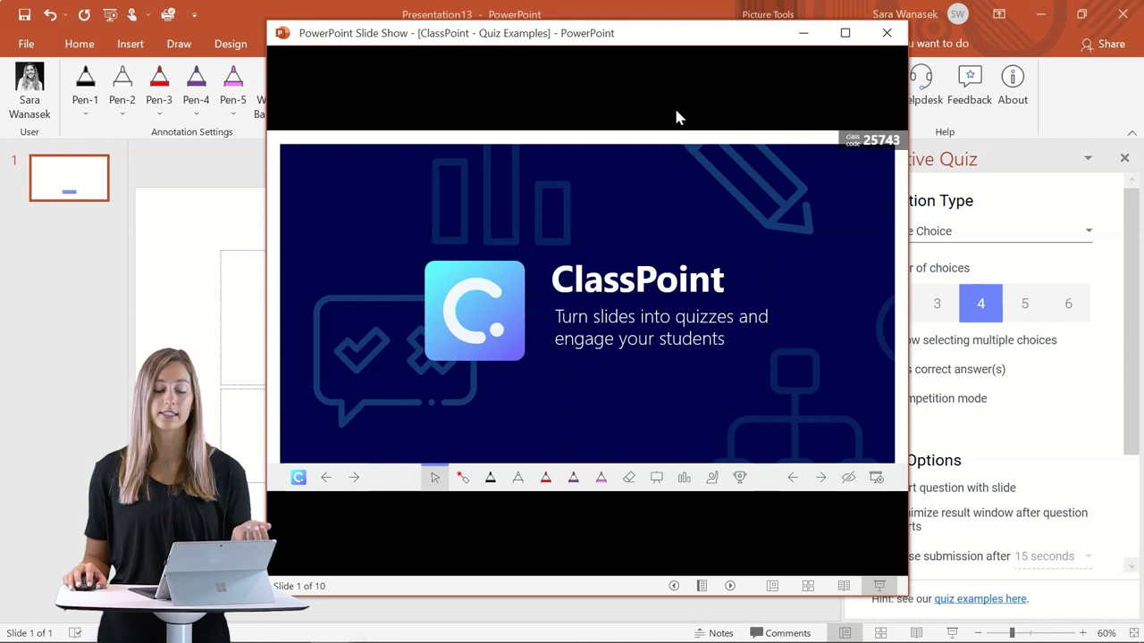
mouse_move(398, 642)
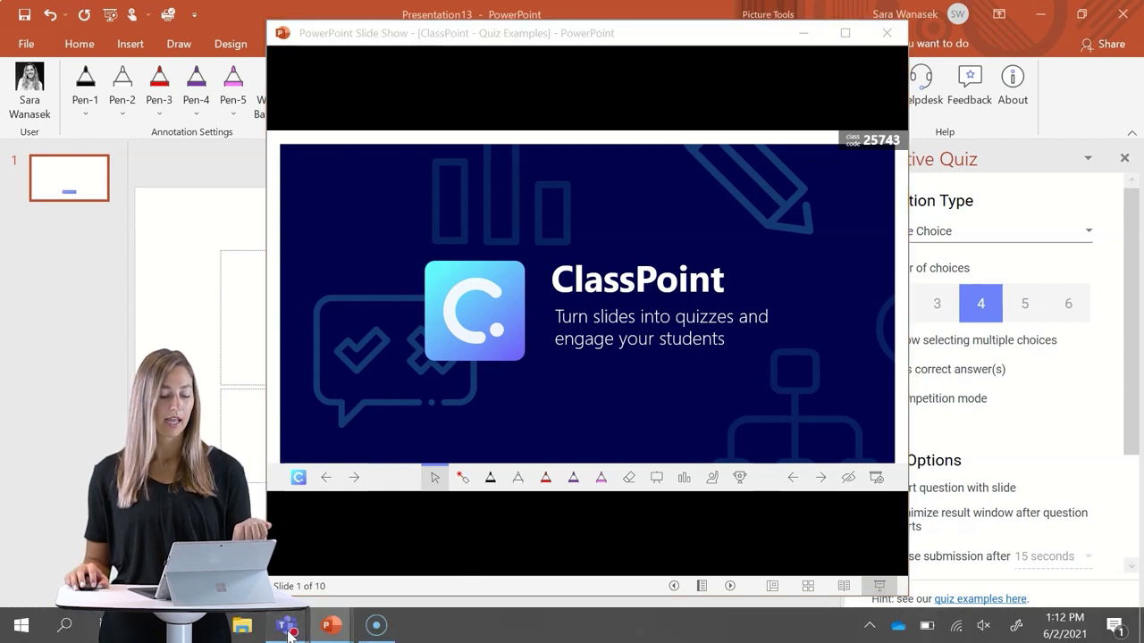
Place the Teams meeting chat window on the left and the slideshow window to its right.
mouse_move(286, 626)
click(273, 551)
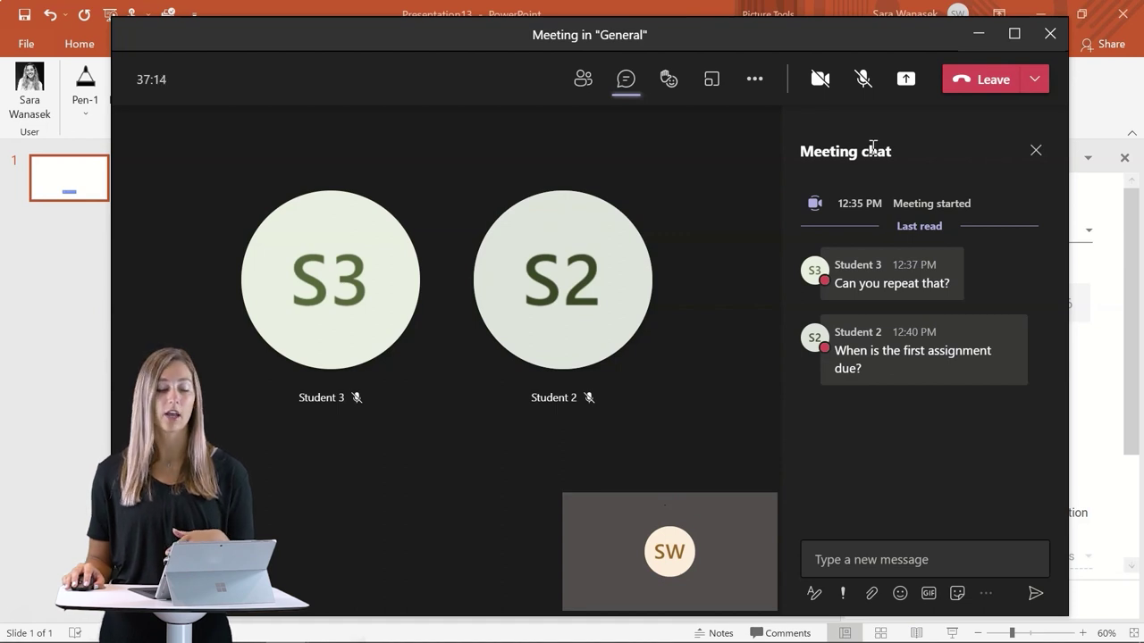
drag(797, 32, 40, 50)
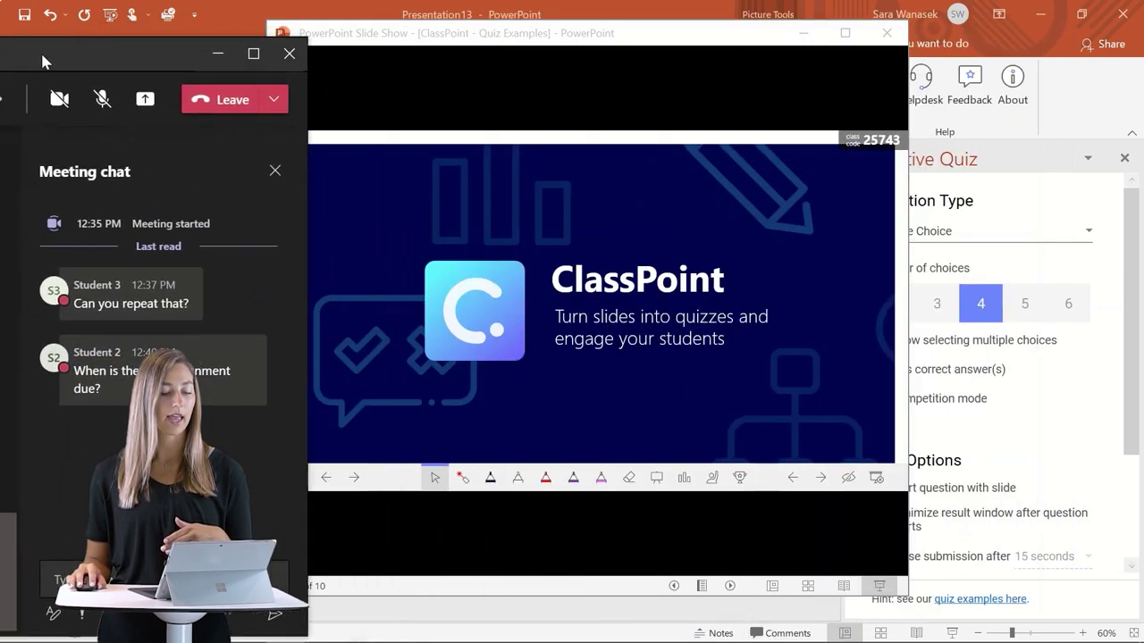
drag(393, 33, 588, 26)
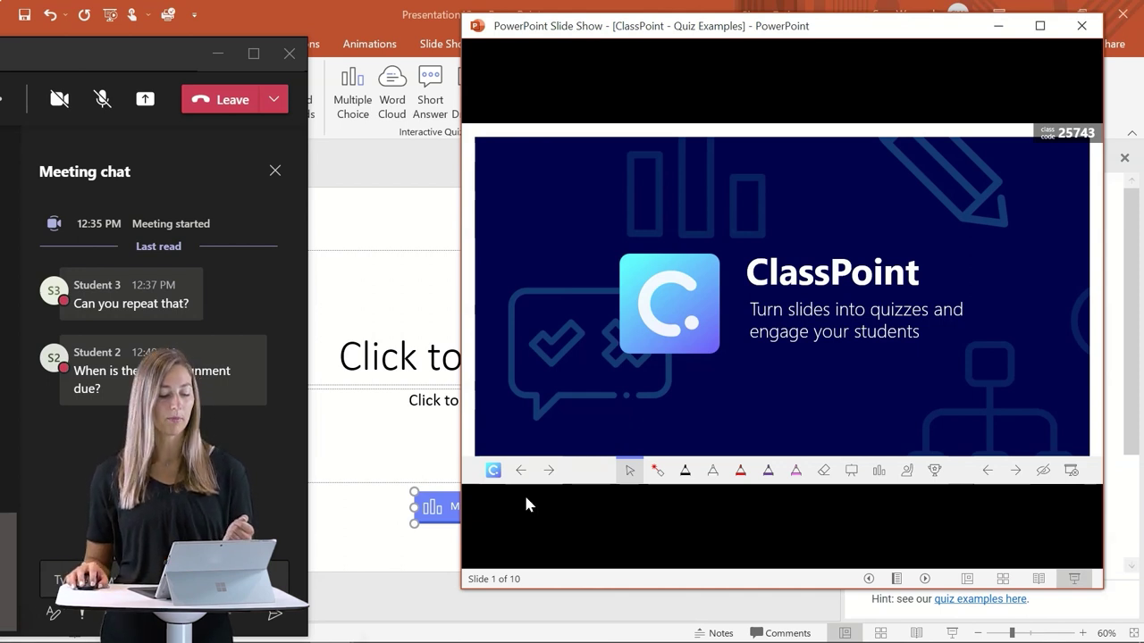
Go to classpoint.app in the Edge browser's new tab.
mouse_move(101, 634)
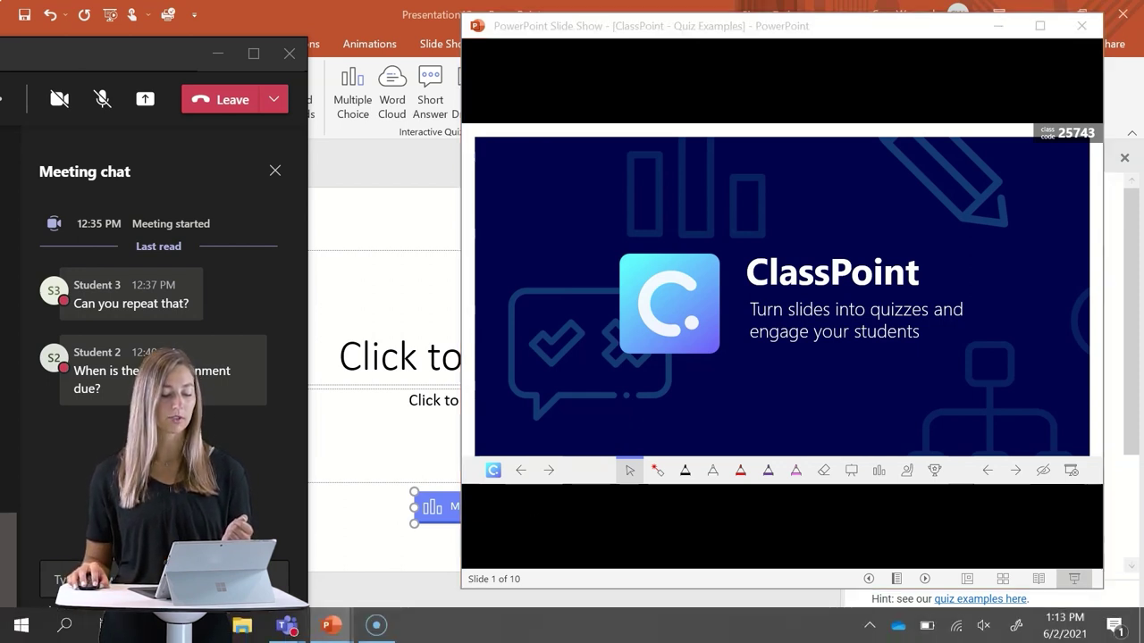
mouse_move(197, 626)
click(319, 547)
click(304, 45)
text(c)
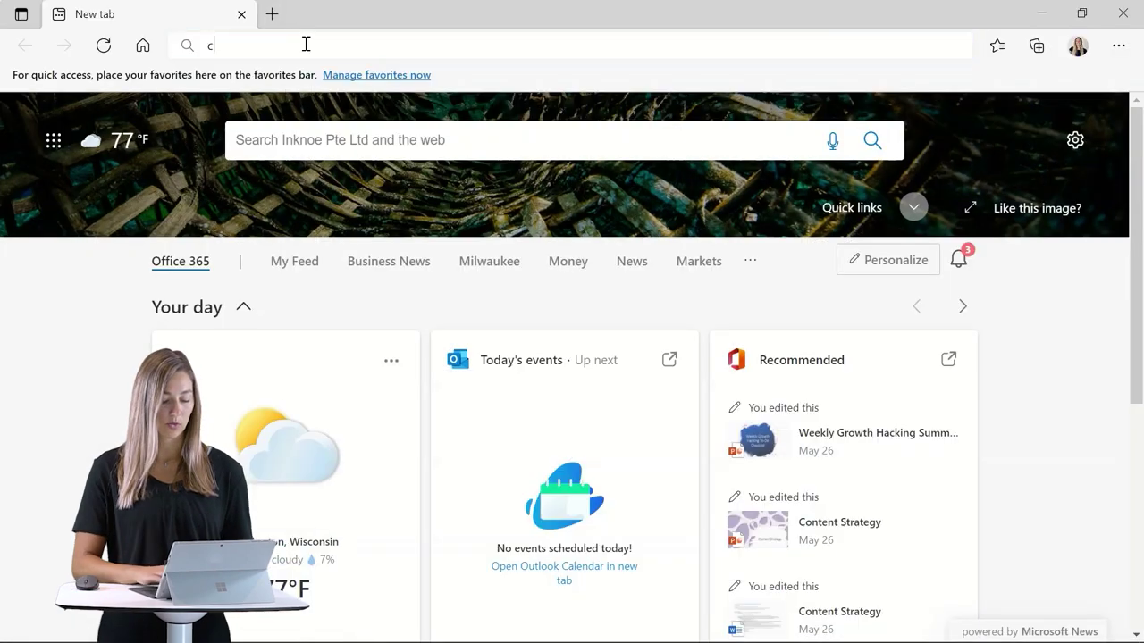
text(lasspoint.app)
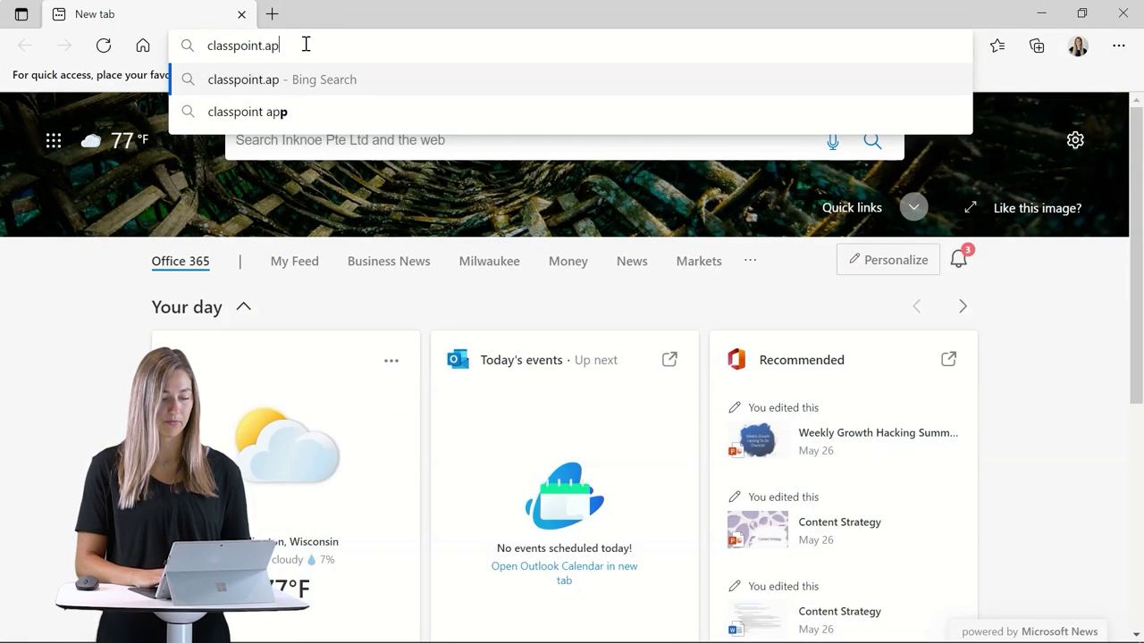
key(Return)
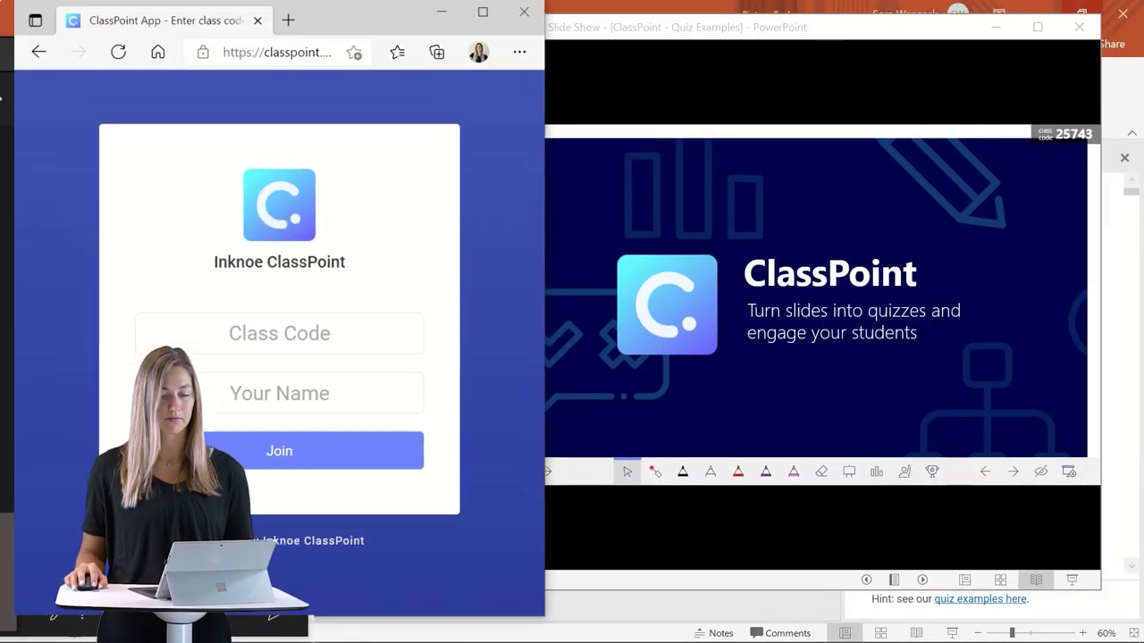
click(357, 343)
text(25743)
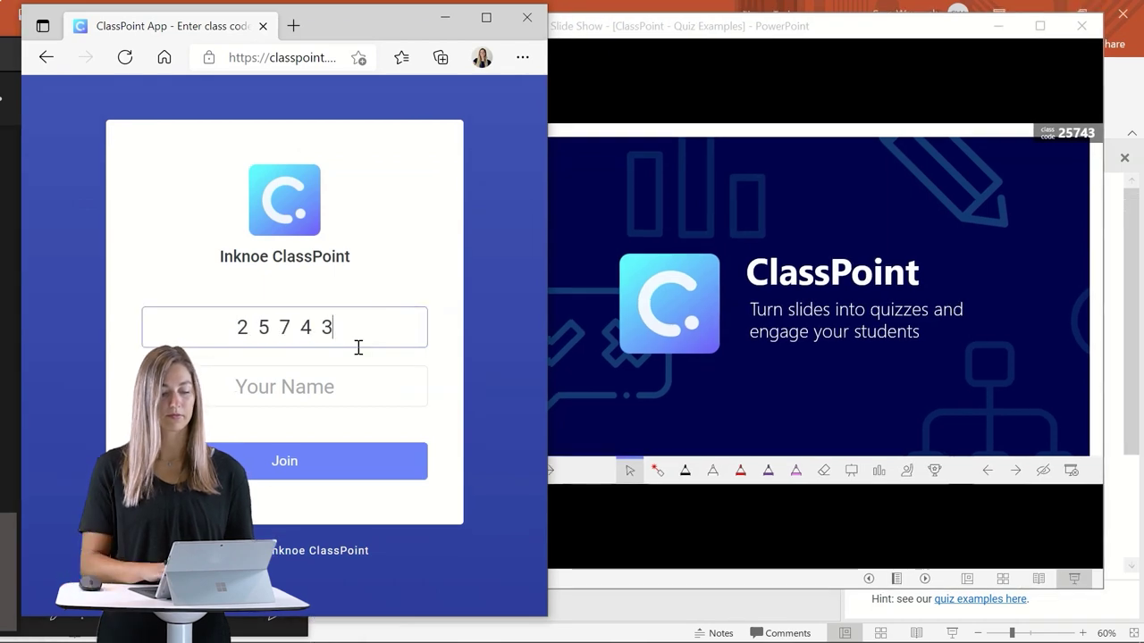
click(357, 382)
click(333, 467)
click(332, 462)
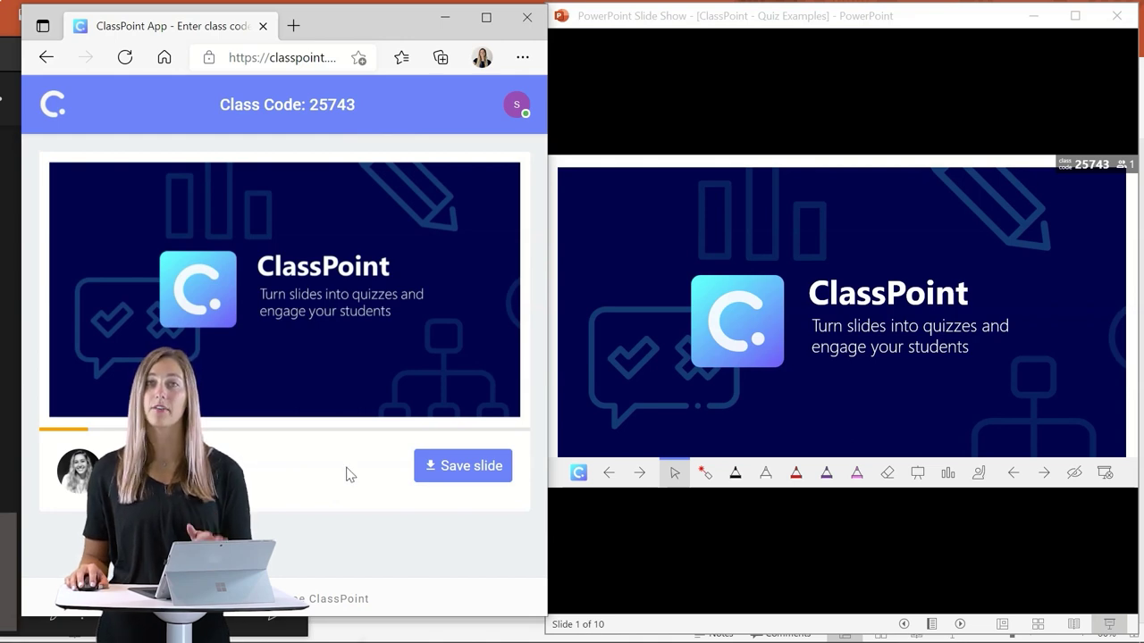
Advance the show to slide 4, the Multiple Choice example, with the selection tool active.
click(639, 480)
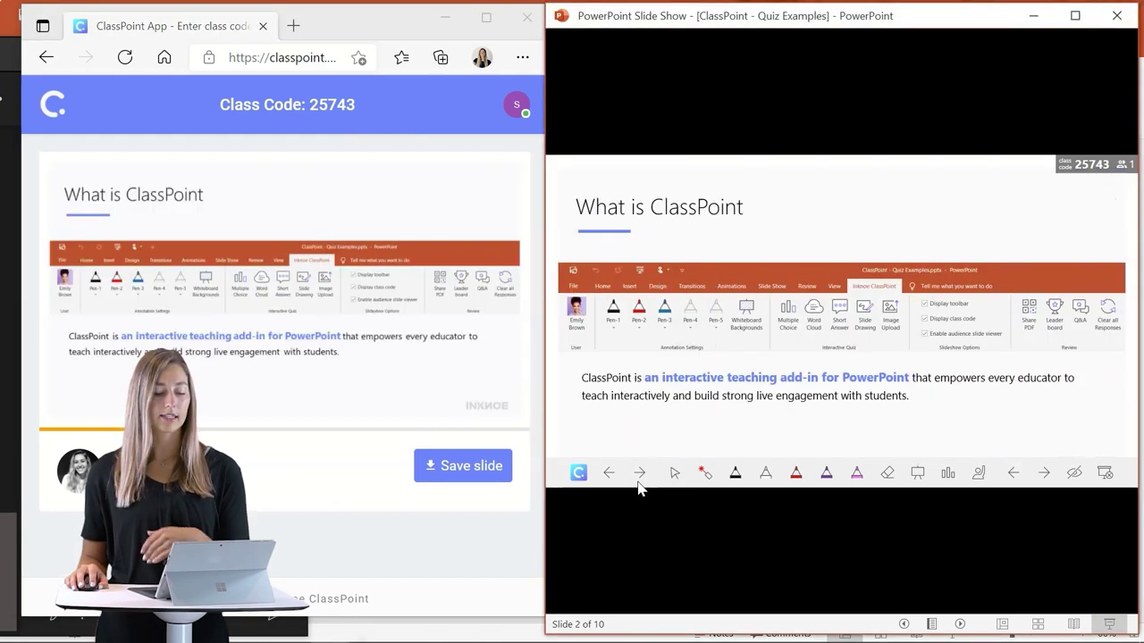
click(635, 481)
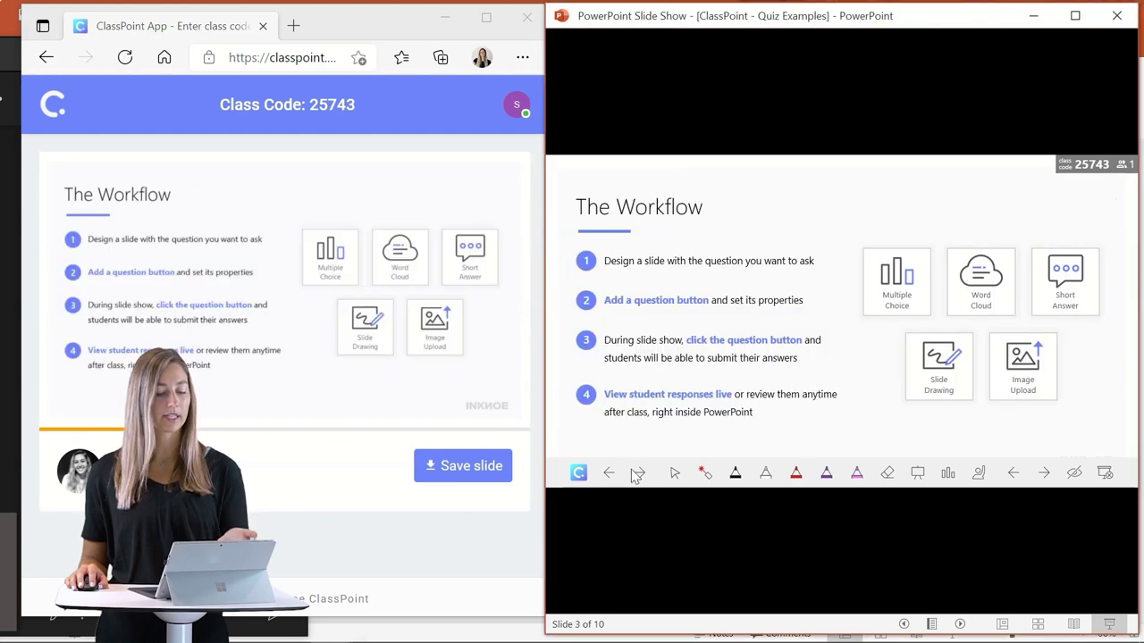
click(640, 475)
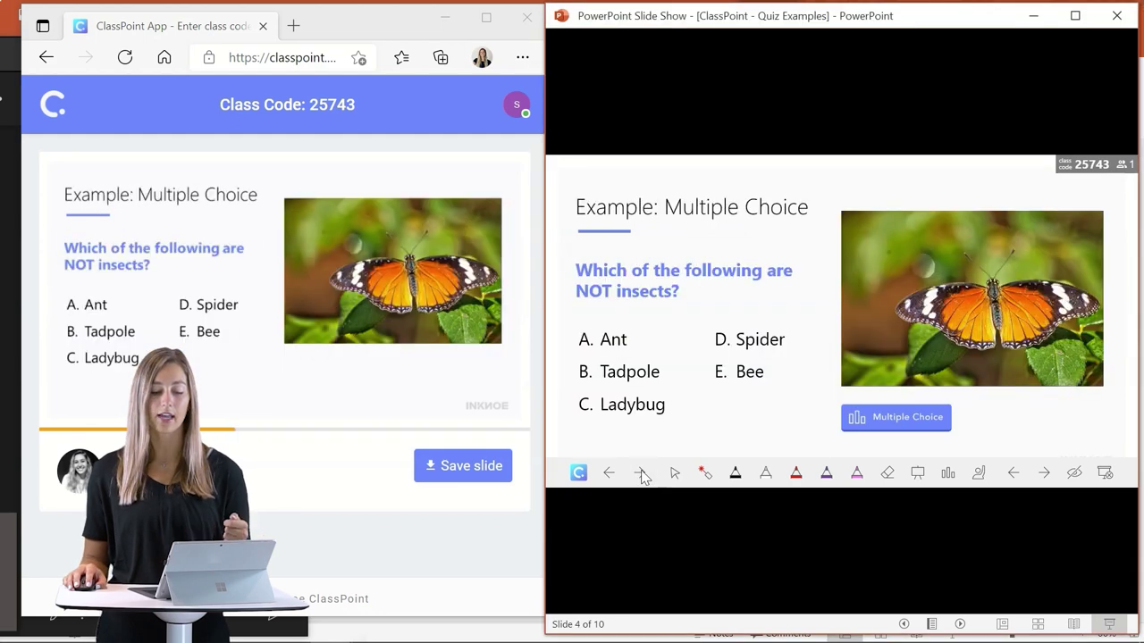
click(675, 473)
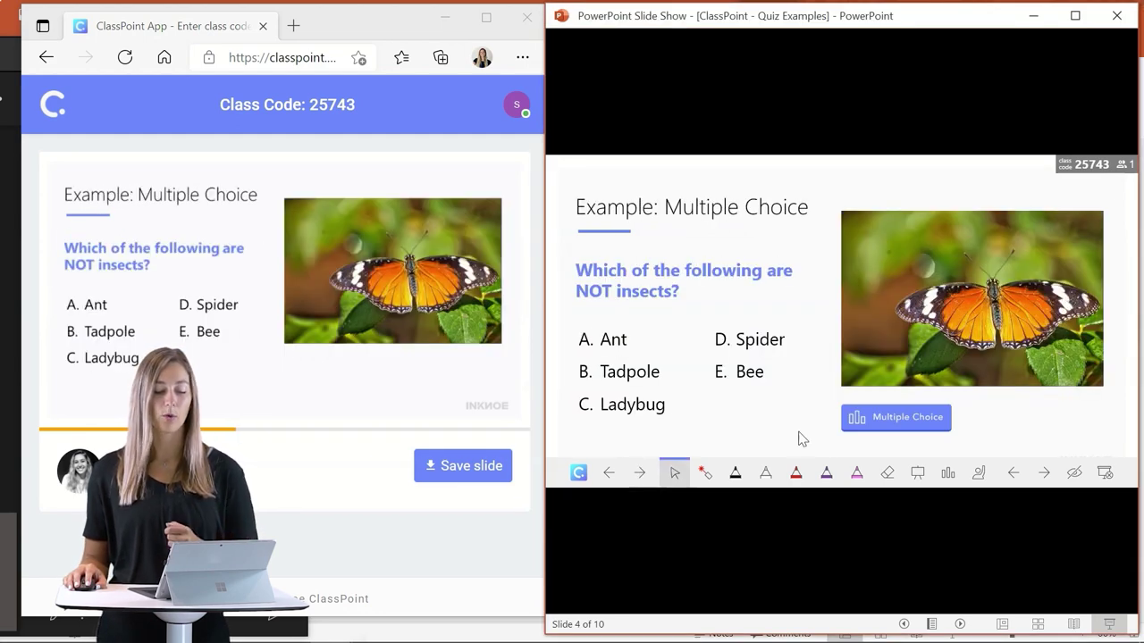
Run the multiple-choice quiz, submit Option B from the browser, then close and save submissions.
click(880, 423)
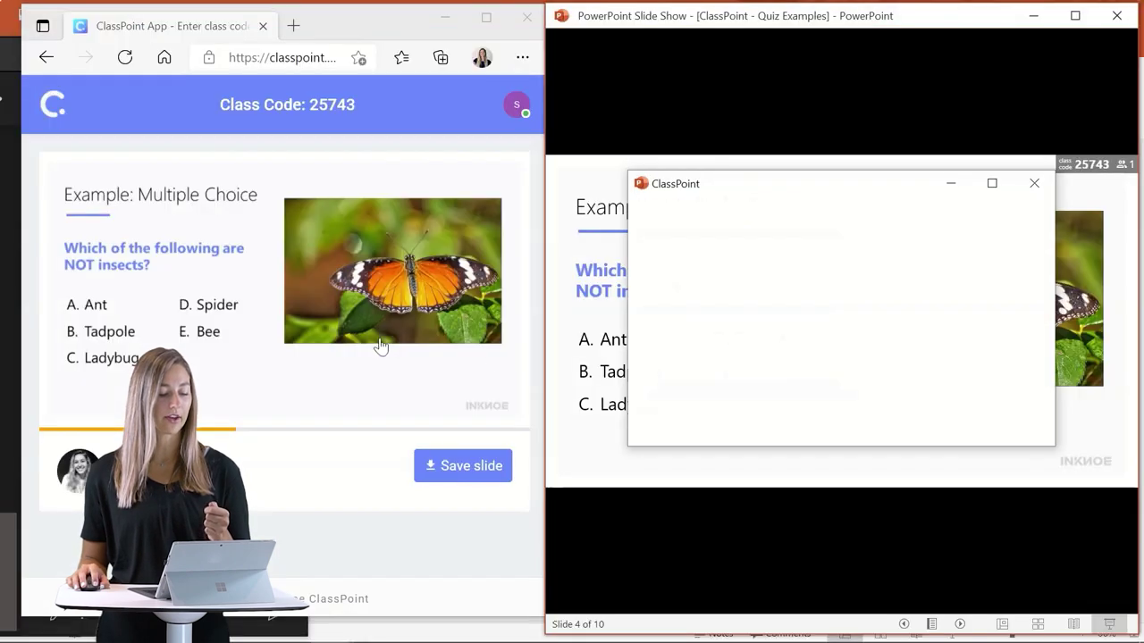
click(356, 353)
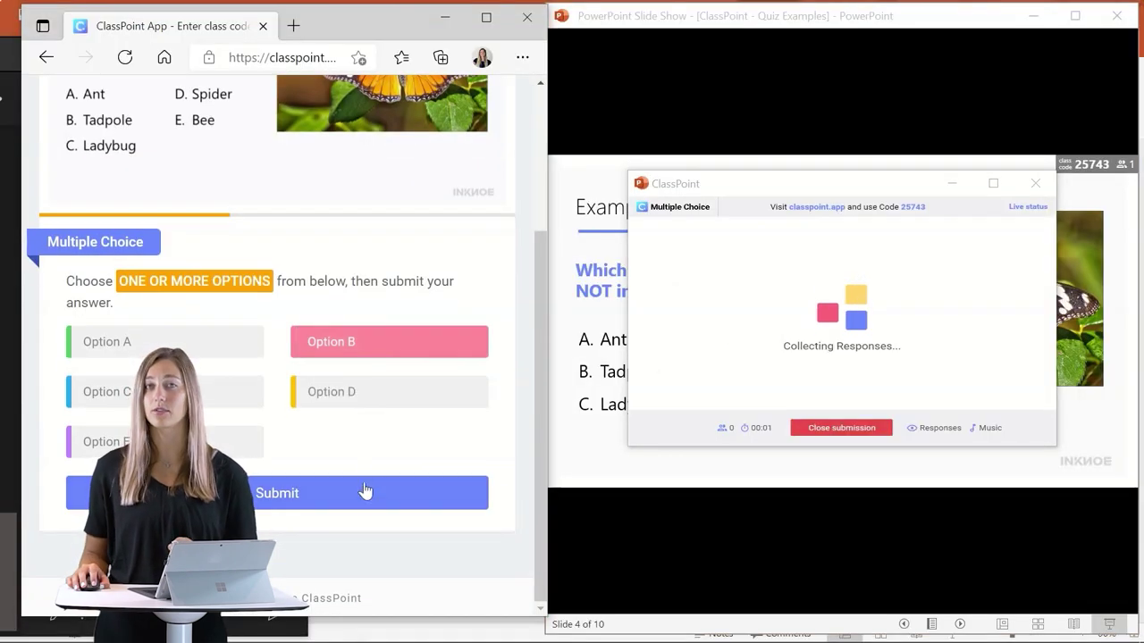
click(364, 492)
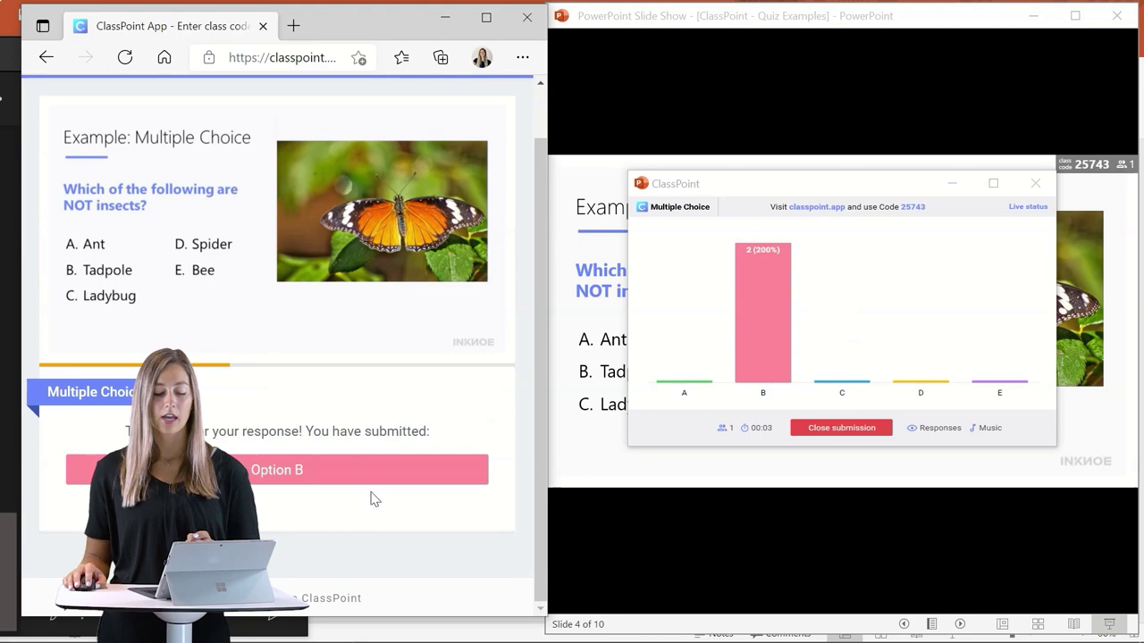
click(824, 430)
click(827, 430)
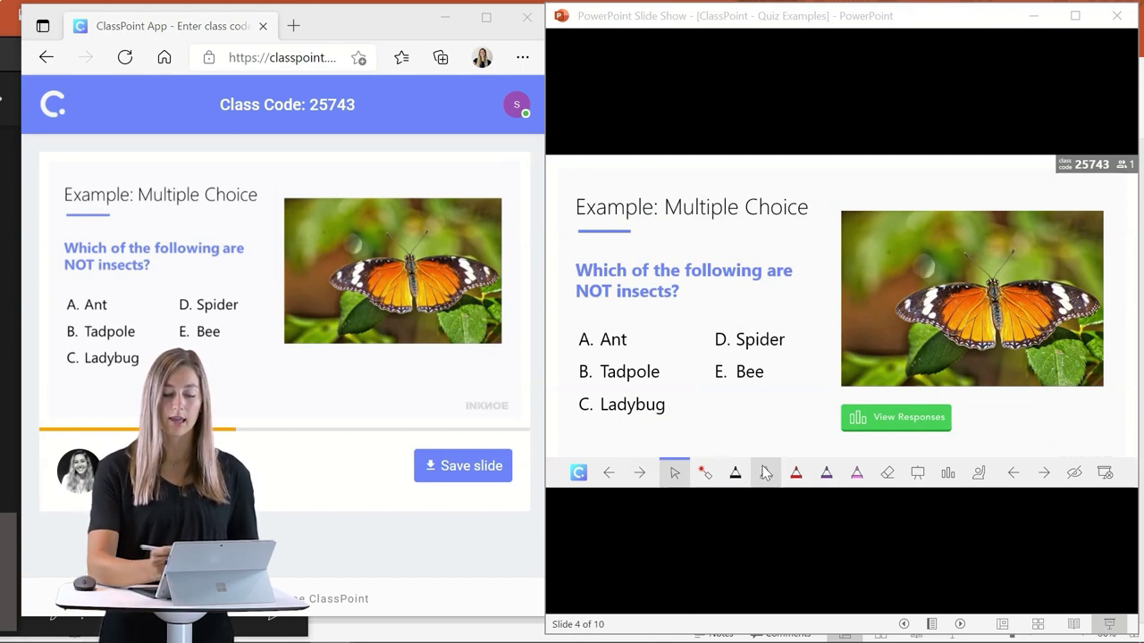
Write 'butterfly!' in purple pen ink across the butterfly photo.
click(827, 473)
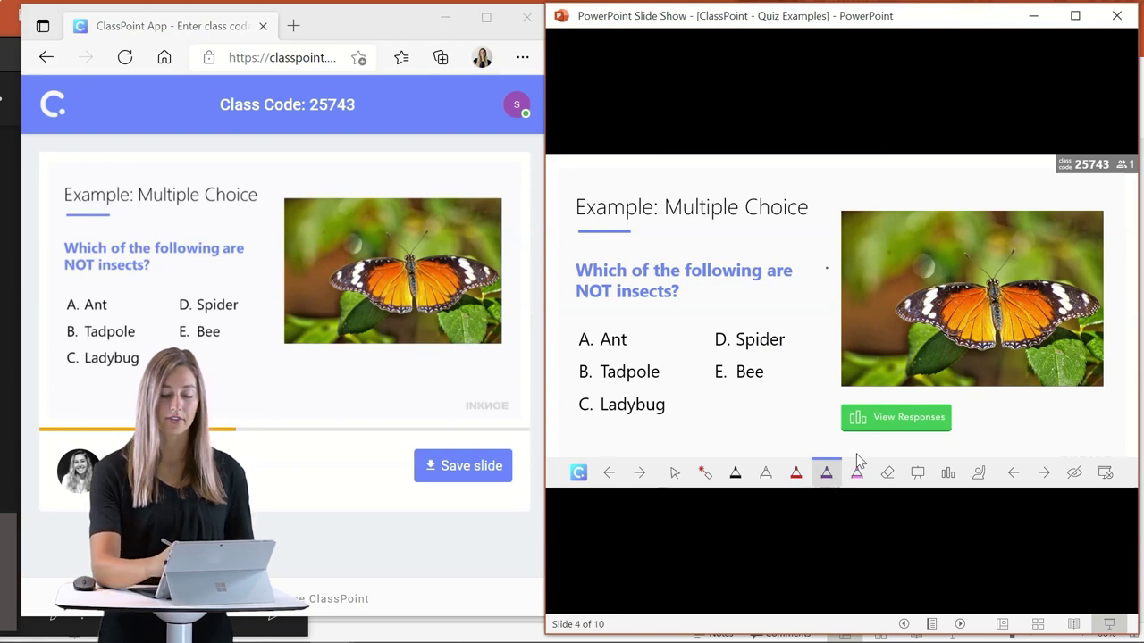
drag(822, 259, 933, 228)
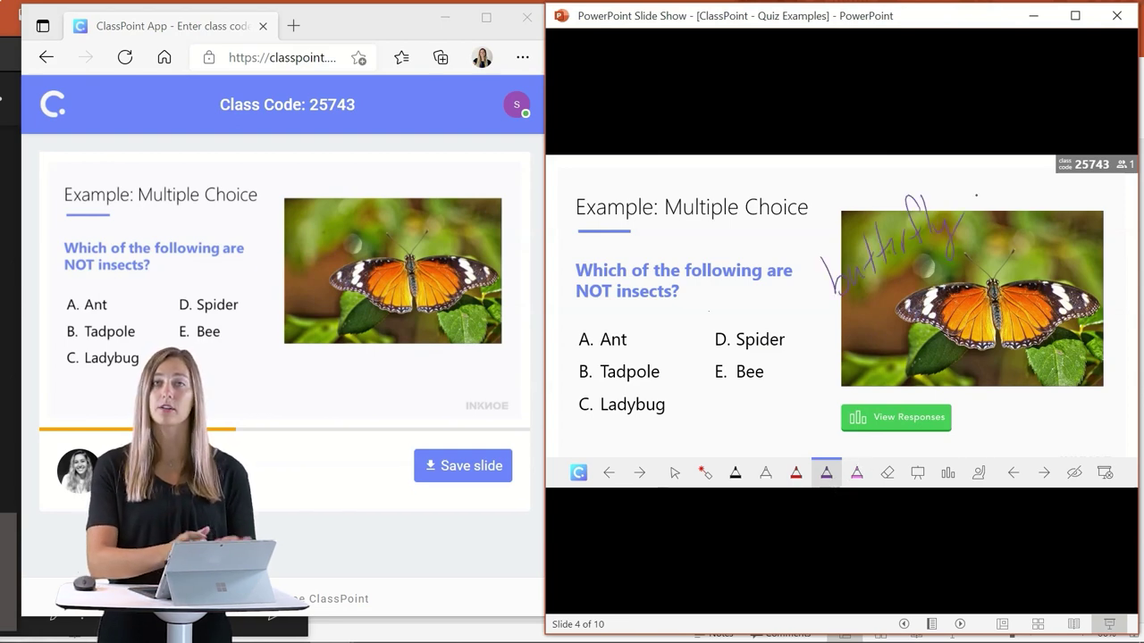